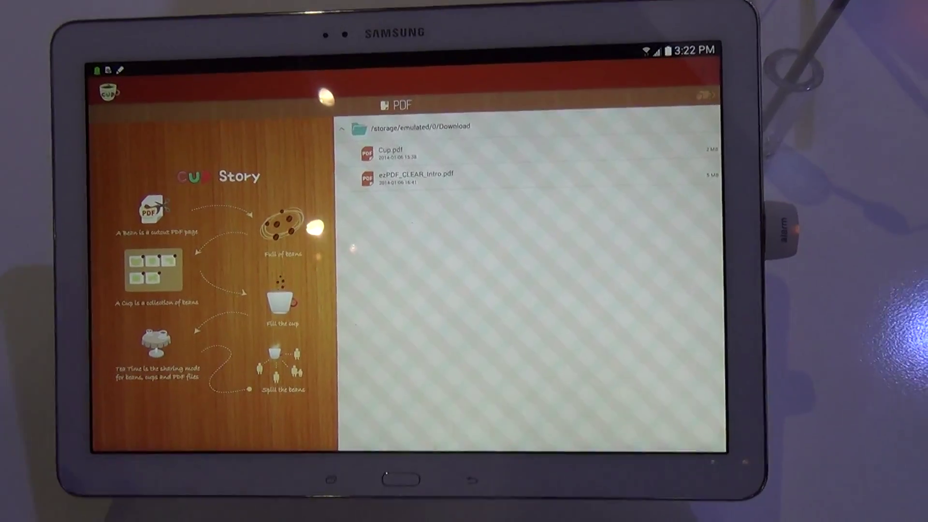
Open the Beans and Cups collection, then return to the PDF file list.
left_click(457, 301)
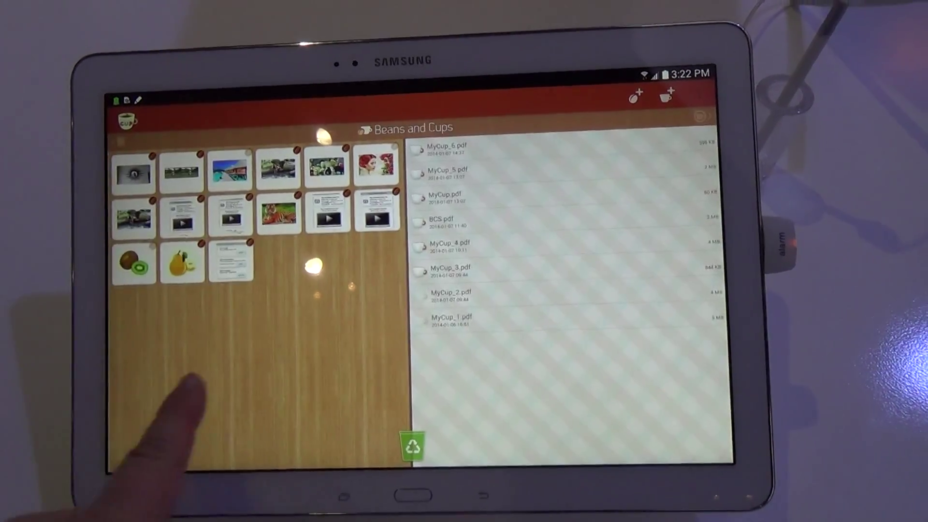
key("Escape")
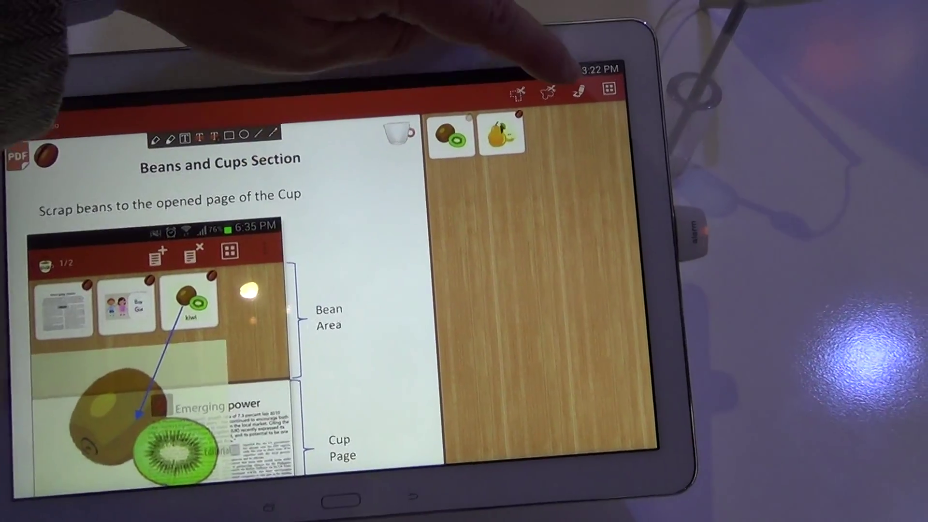
Lasso the heading and screenshot area and save it as a new bean.
left_click(523, 86)
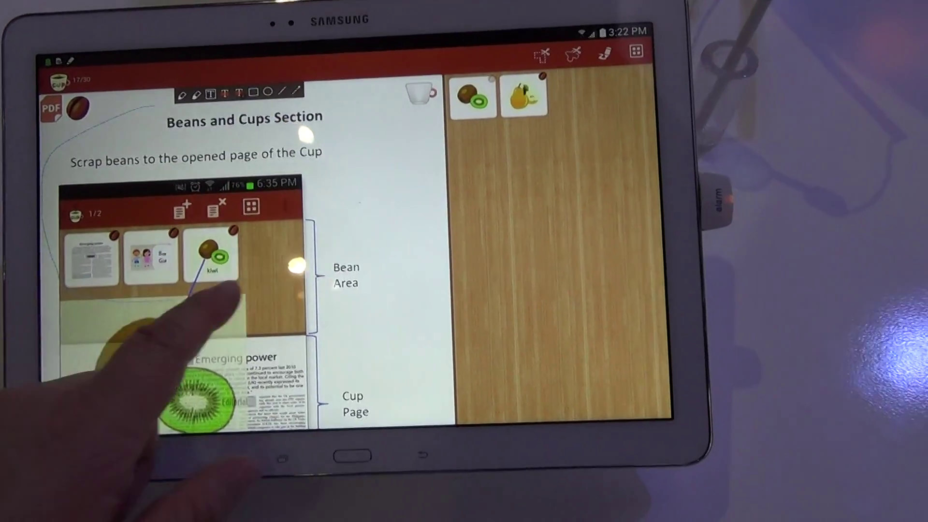
mouse_move(312, 167)
left_mouse_down()
mouse_move(326, 305)
mouse_move(239, 239)
left_mouse_up()
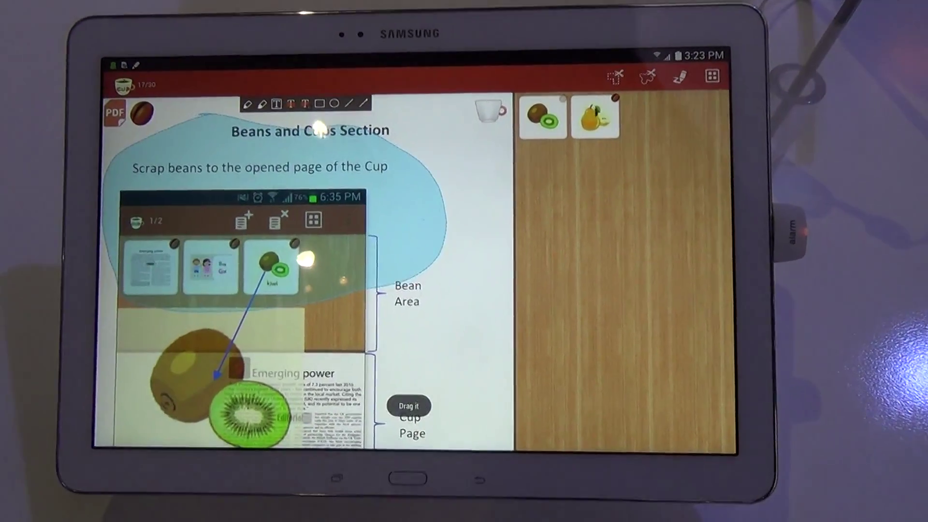
mouse_move(239, 239)
left_mouse_down()
mouse_move(501, 268)
mouse_move(522, 290)
left_mouse_up()
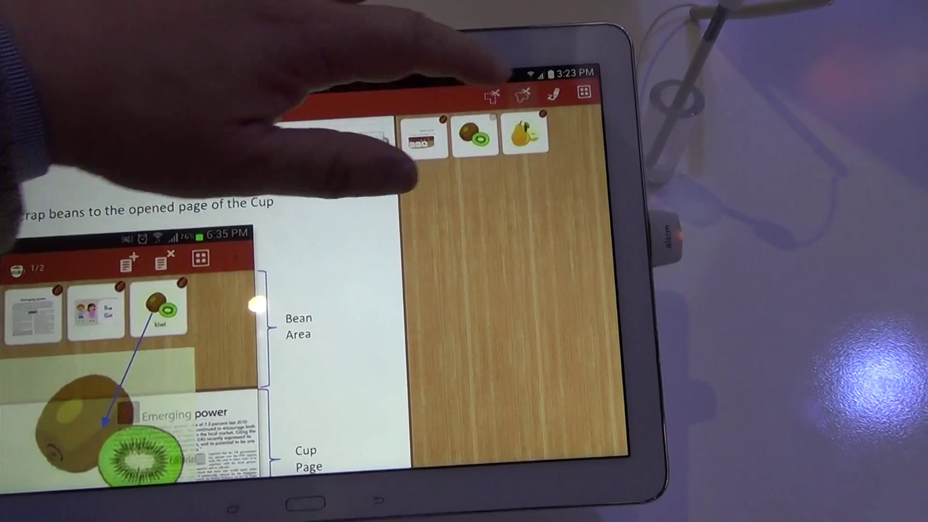
Save the circled Bean Area label region as a second bean, then start a blank cup.
left_click(602, 96)
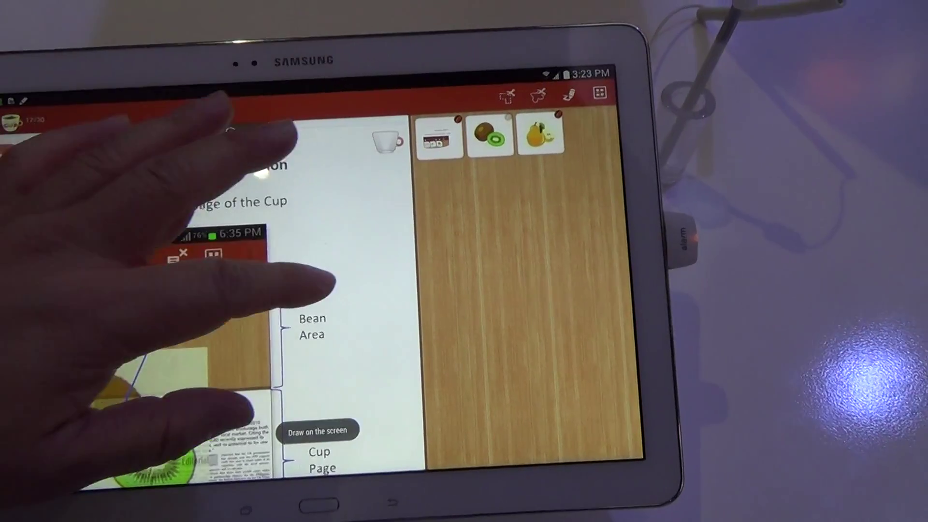
left_click_drag(312, 265, 327, 391)
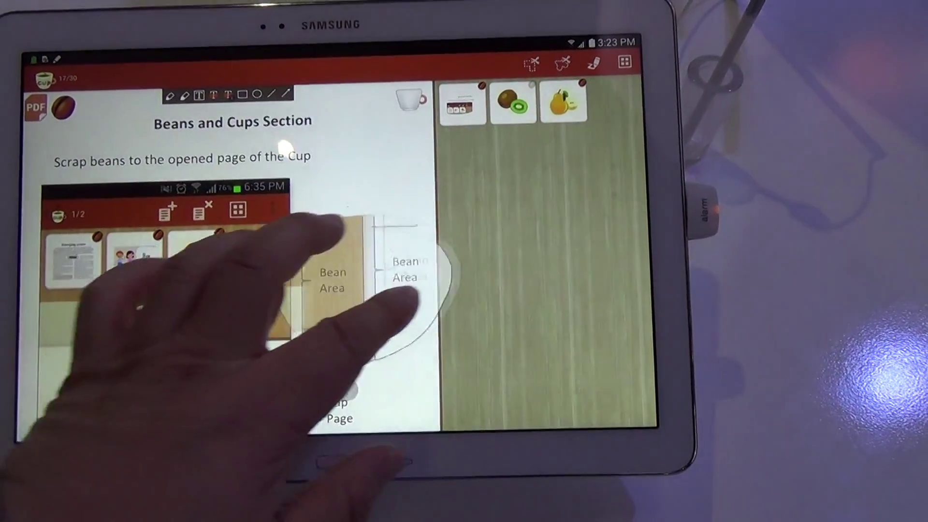
left_click(392, 305)
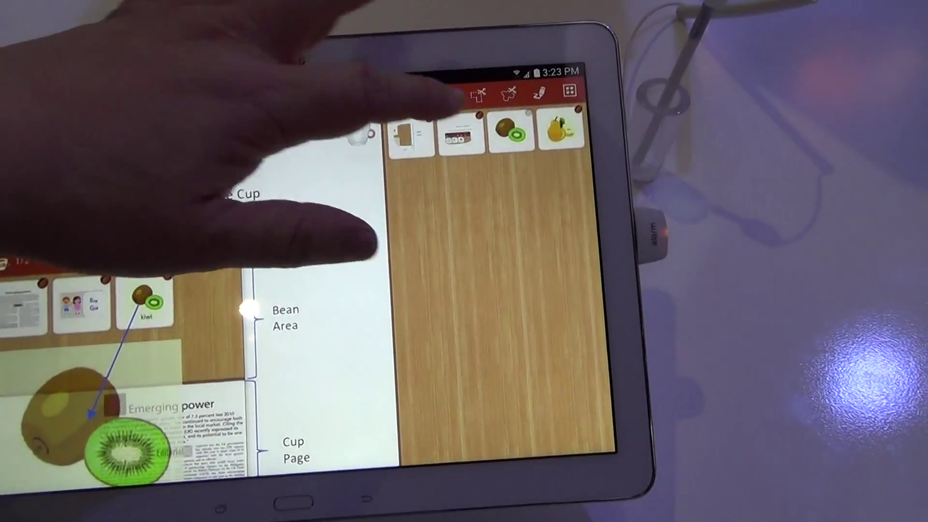
left_click(417, 131)
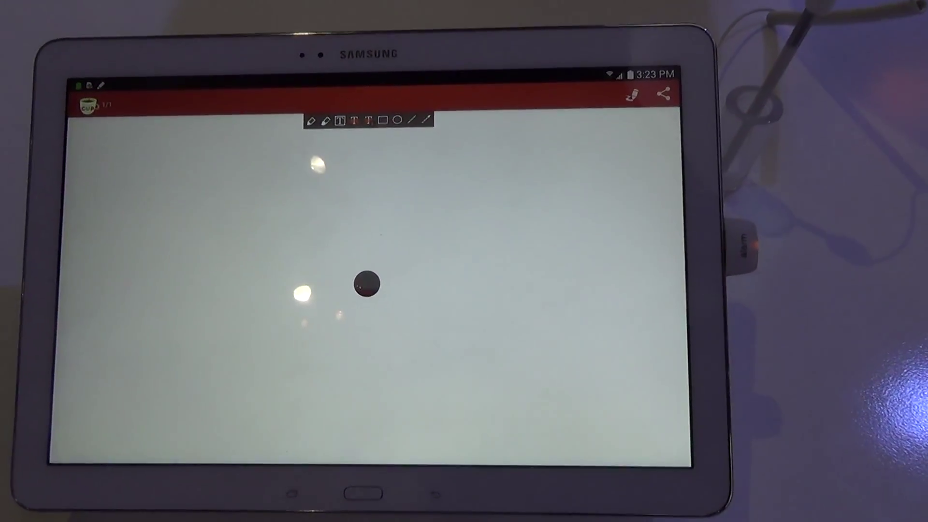
Place the Beans and Cups clipping, select the 'Scrap' sentence, and stroke across the heading.
left_click(378, 295)
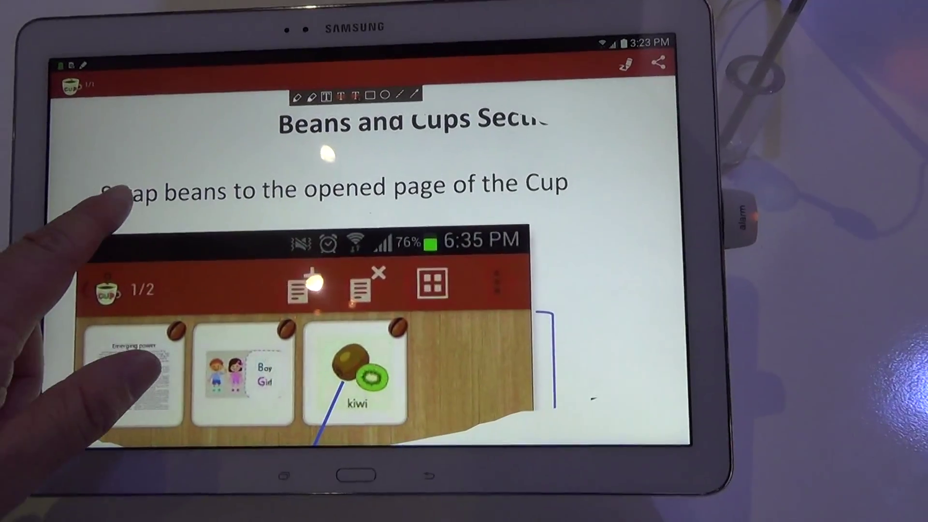
double_click(130, 195)
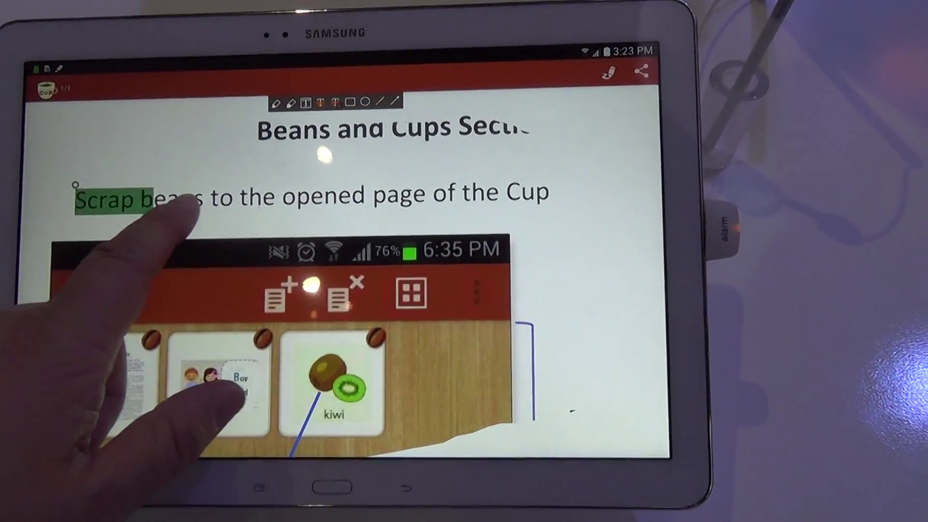
left_click_drag(149, 199, 385, 192)
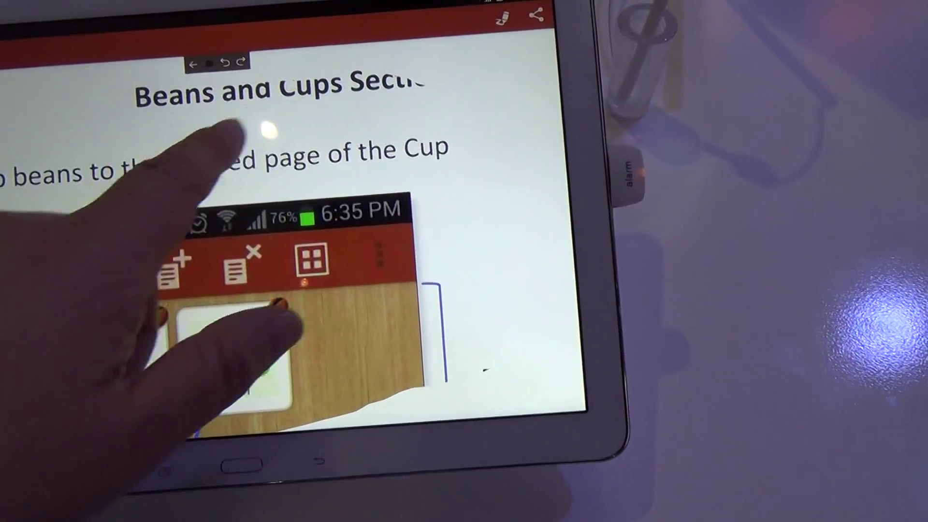
left_click_drag(290, 116, 479, 224)
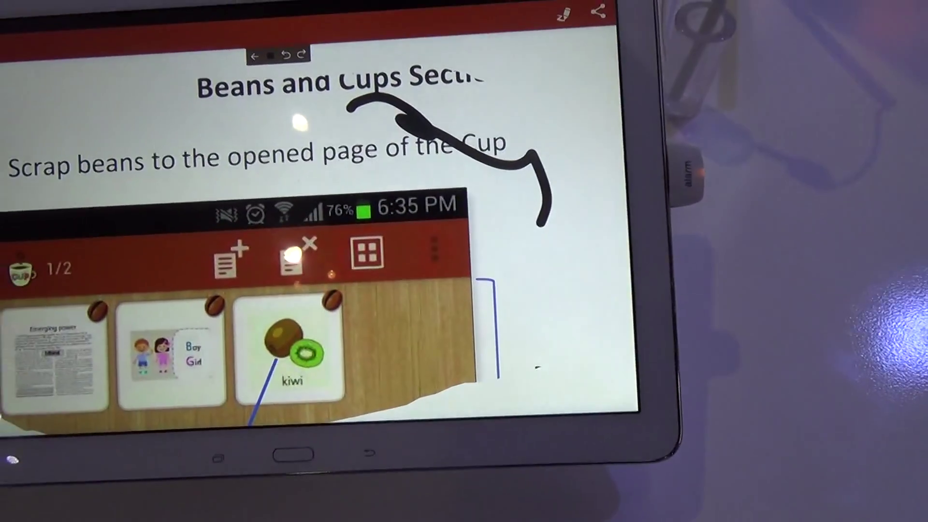
left_click(257, 55)
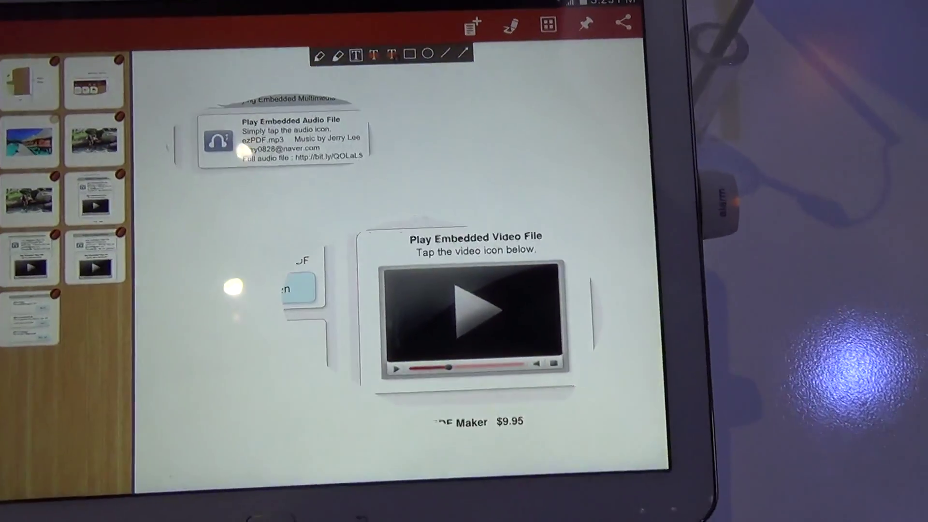
Play and stop the embedded video, then draw a black zigzag left of it.
left_click(471, 311)
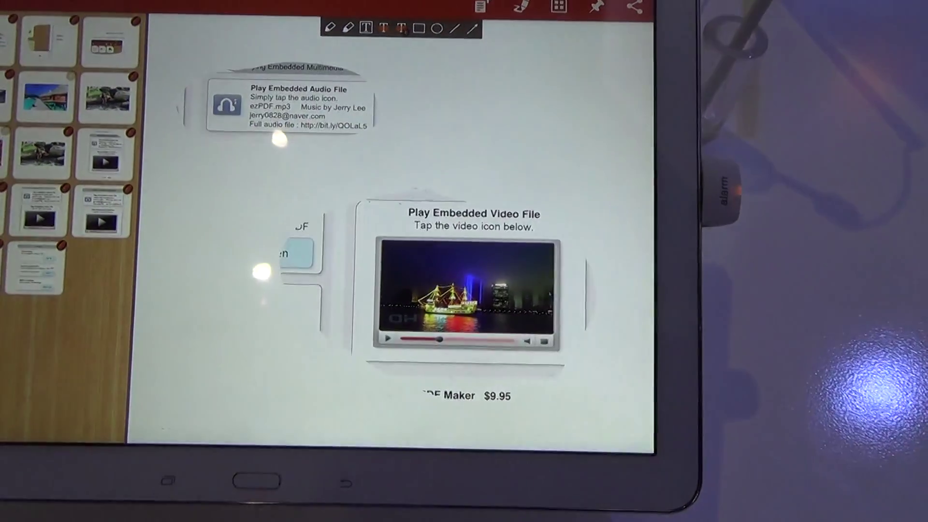
left_click(464, 290)
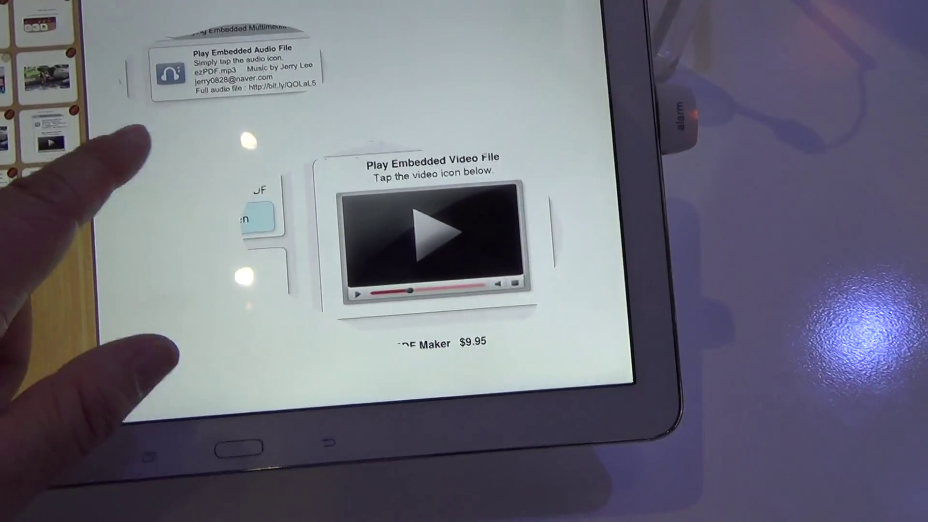
left_click_drag(135, 134, 210, 293)
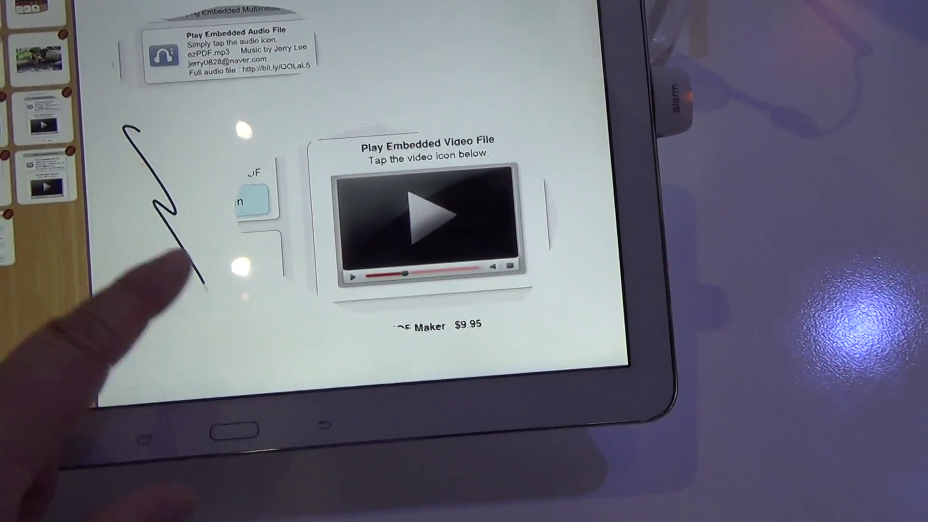